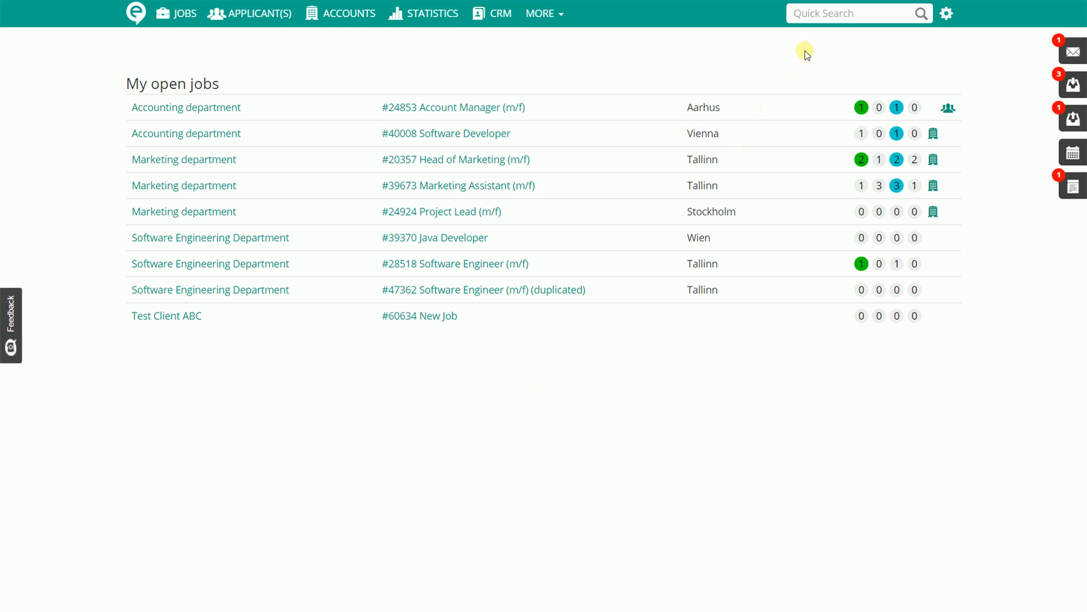
Open the applicant search from the quick search overview
click(827, 14)
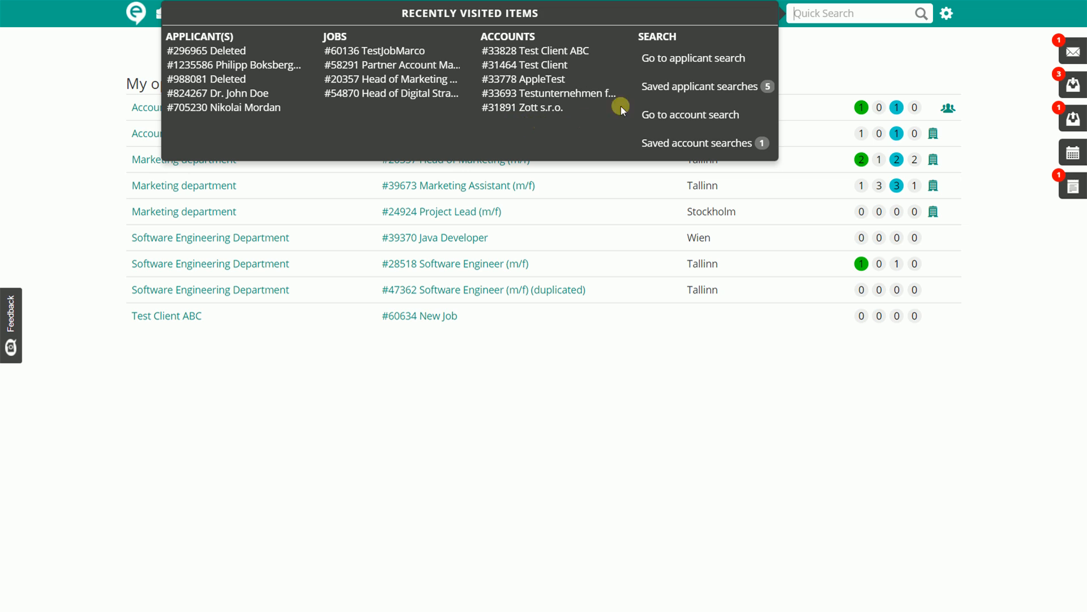
click(708, 69)
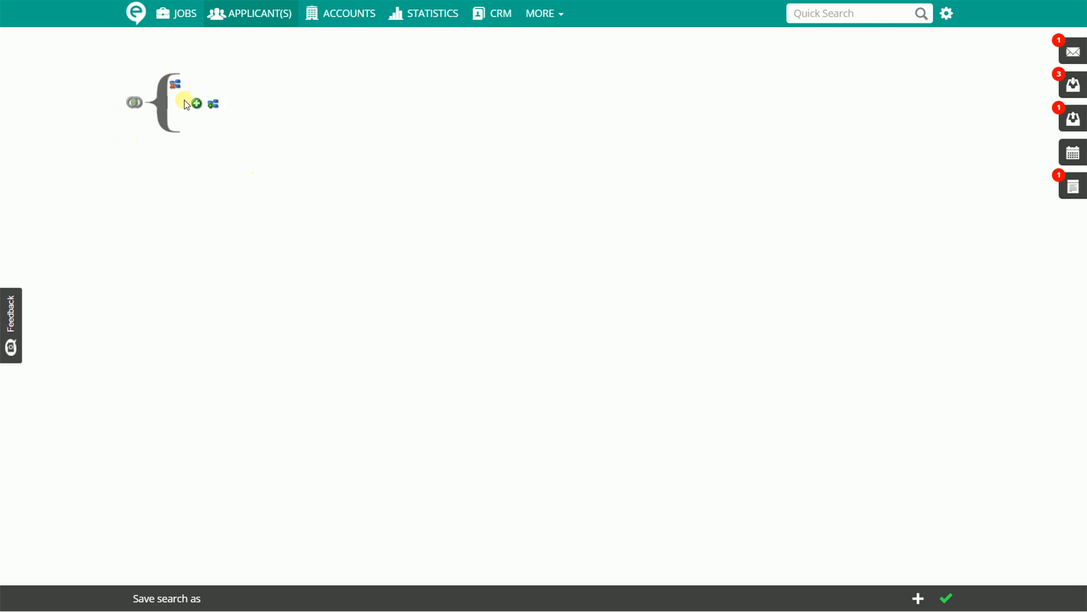
key(ctrl+plus)
key(ctrl+plus)
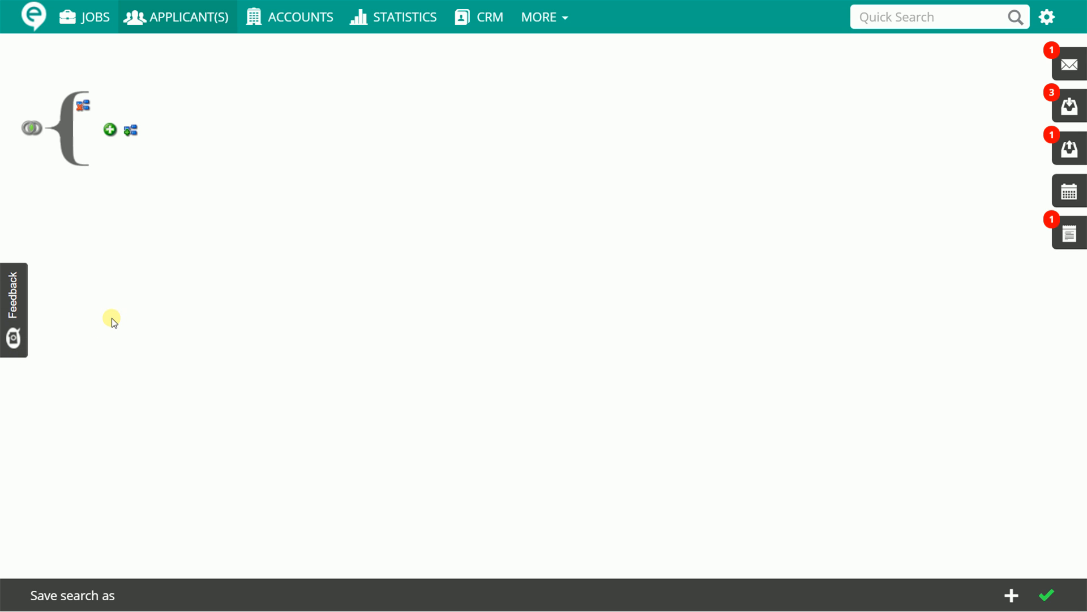
Add Full text, Age and Language criteria to the empty applicant search
click(111, 132)
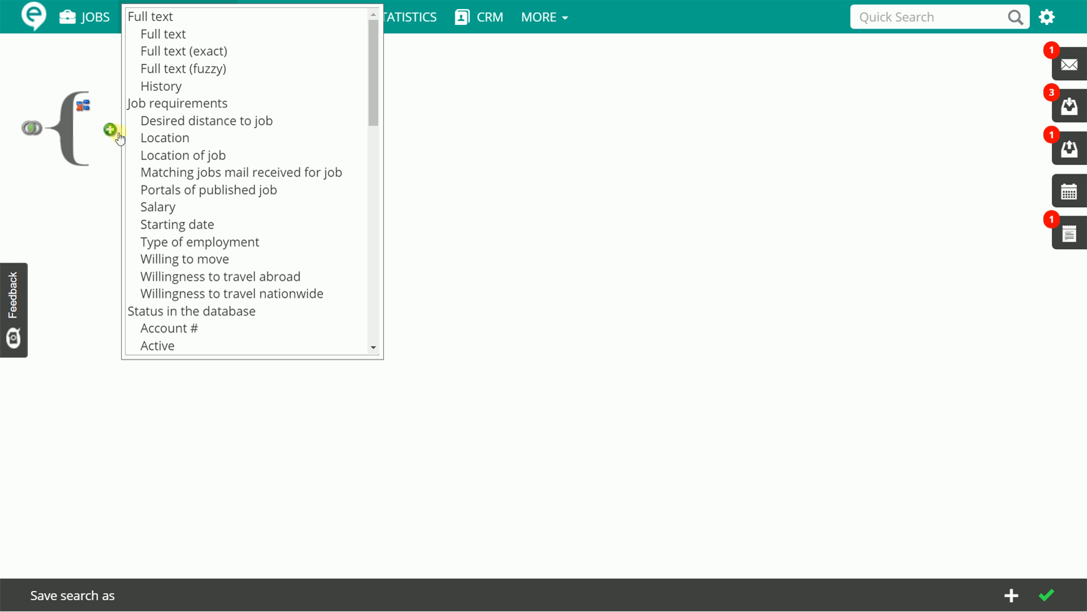
click(176, 36)
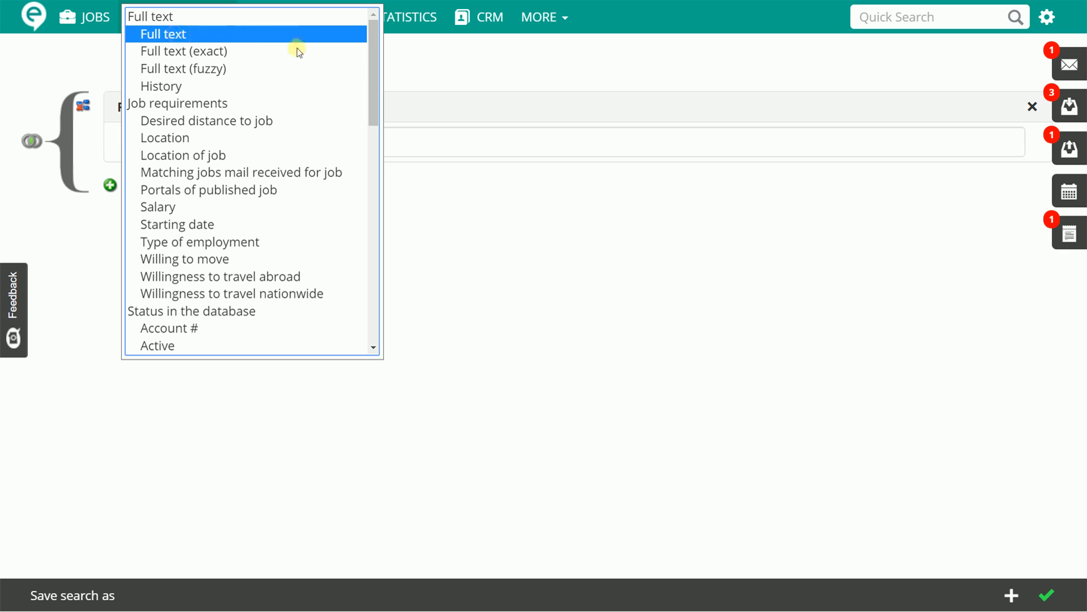
drag(373, 65, 356, 270)
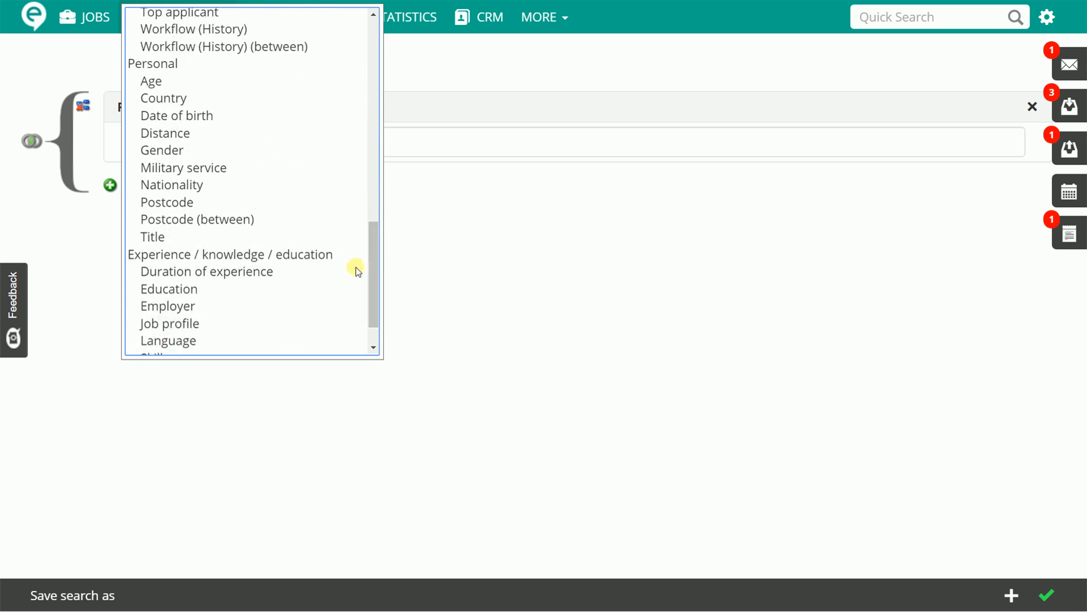
click(169, 84)
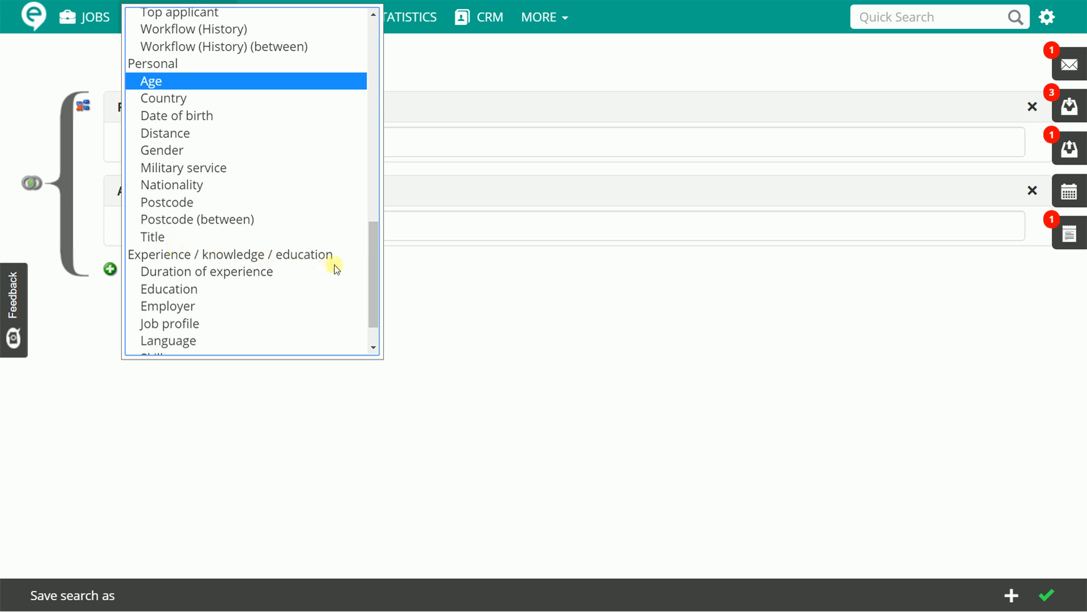
scroll(369, 277, down, 1)
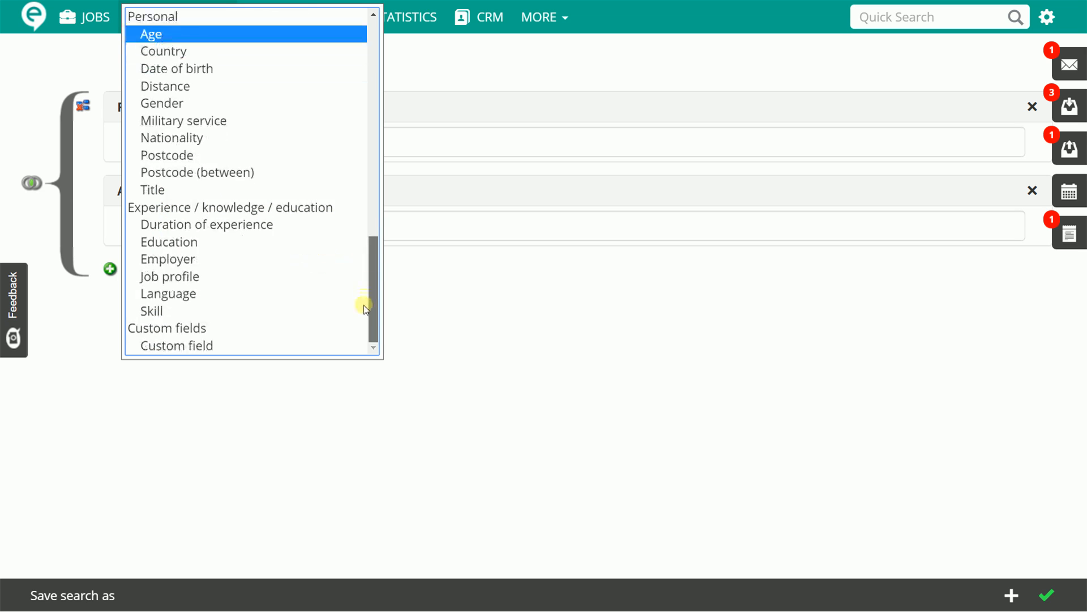
click(178, 295)
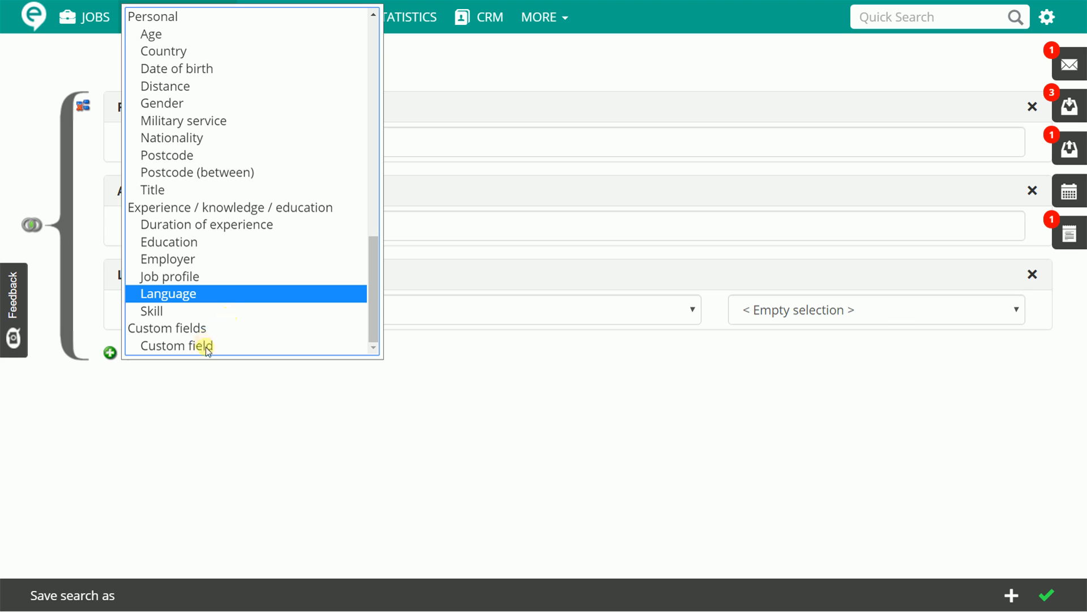
click(229, 405)
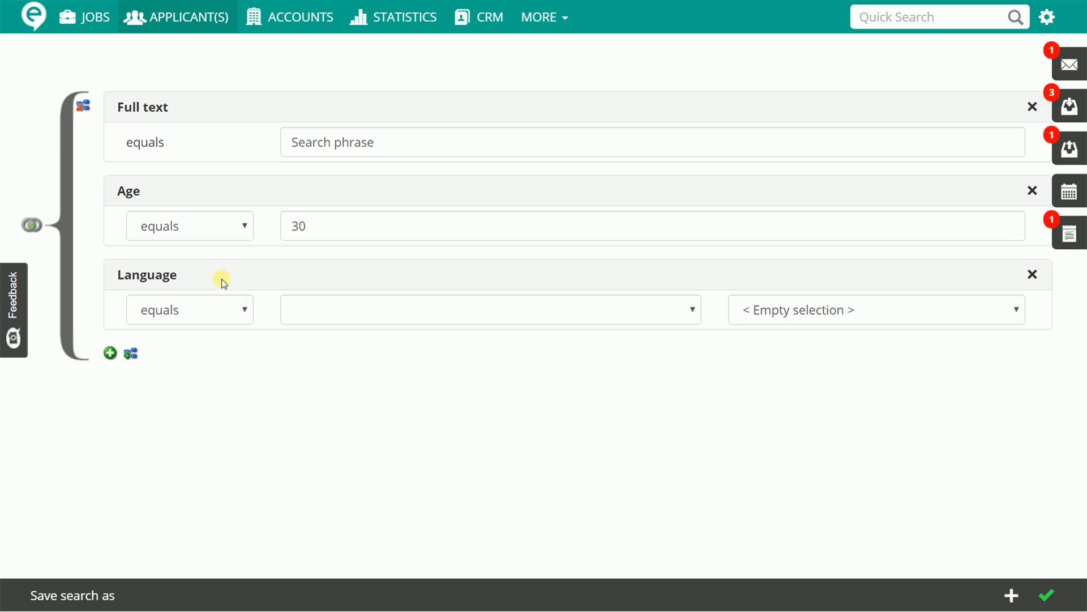
Set the Full text criterion's search phrase to "Java"
click(390, 143)
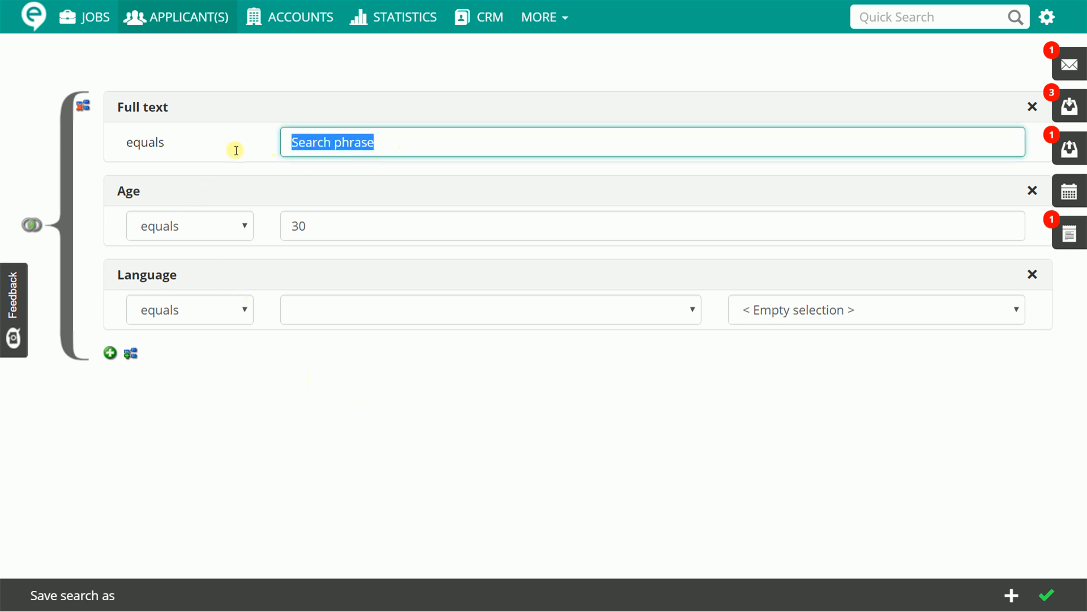
key(BackSpace)
text(Java)
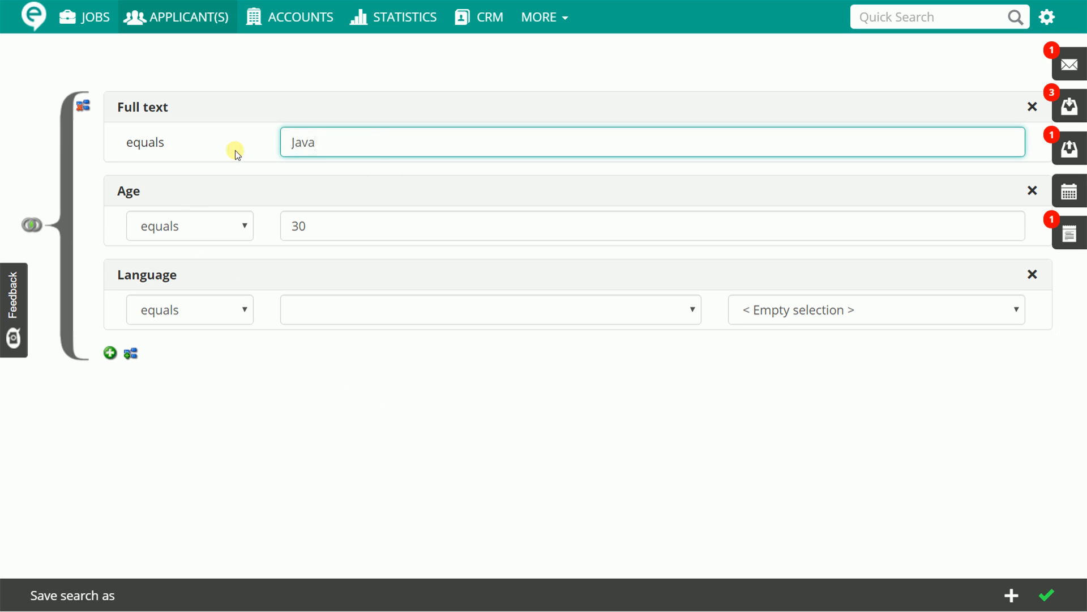
click(278, 172)
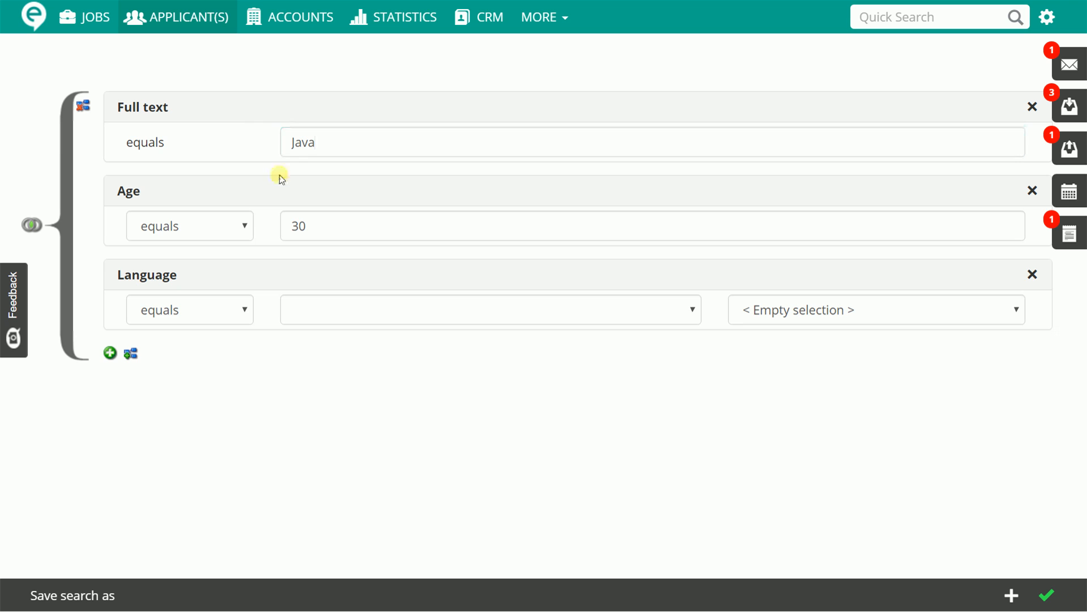
click(322, 142)
drag(322, 142, 282, 141)
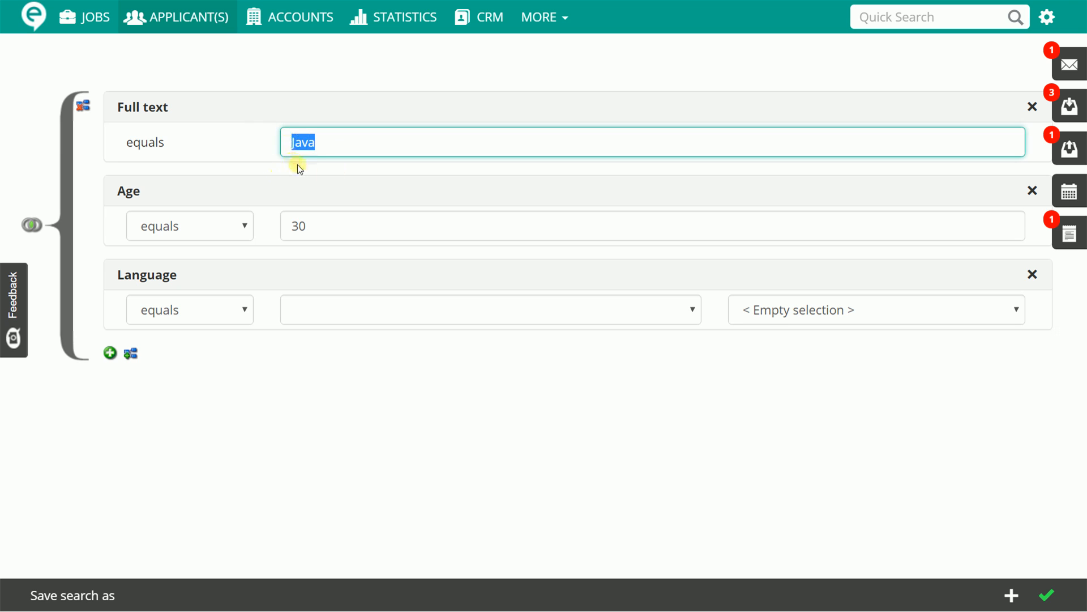
click(298, 165)
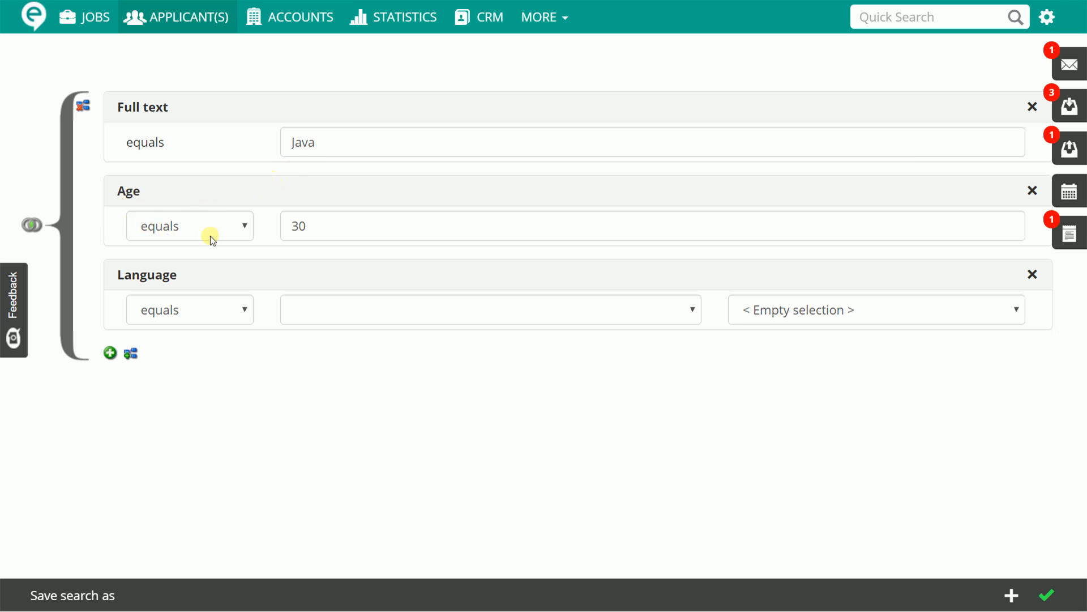
Set the Age criterion to greater than 20
click(250, 232)
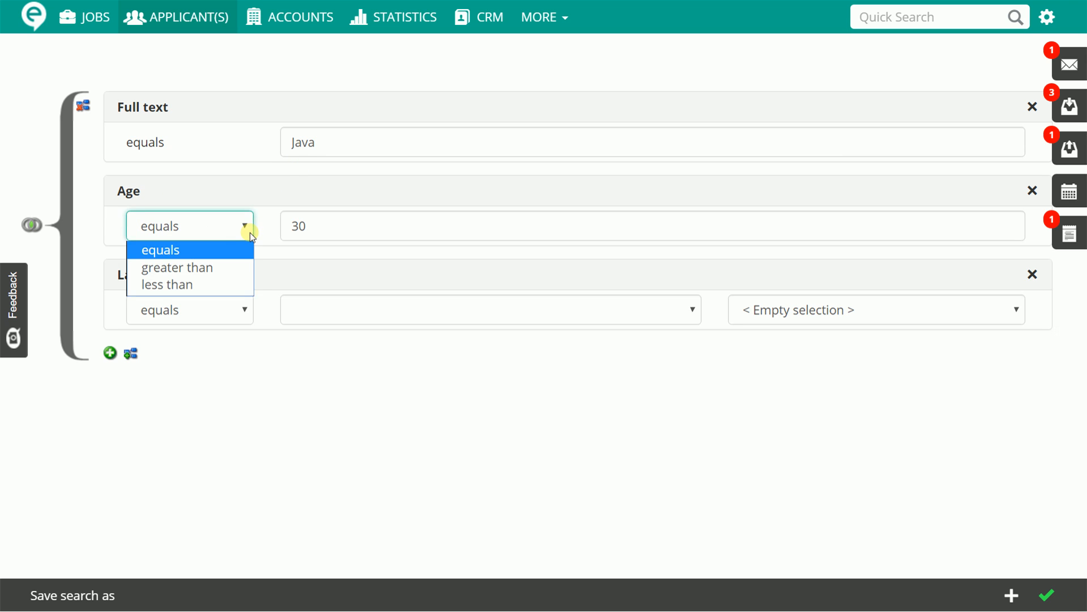
click(213, 269)
double_click(318, 229)
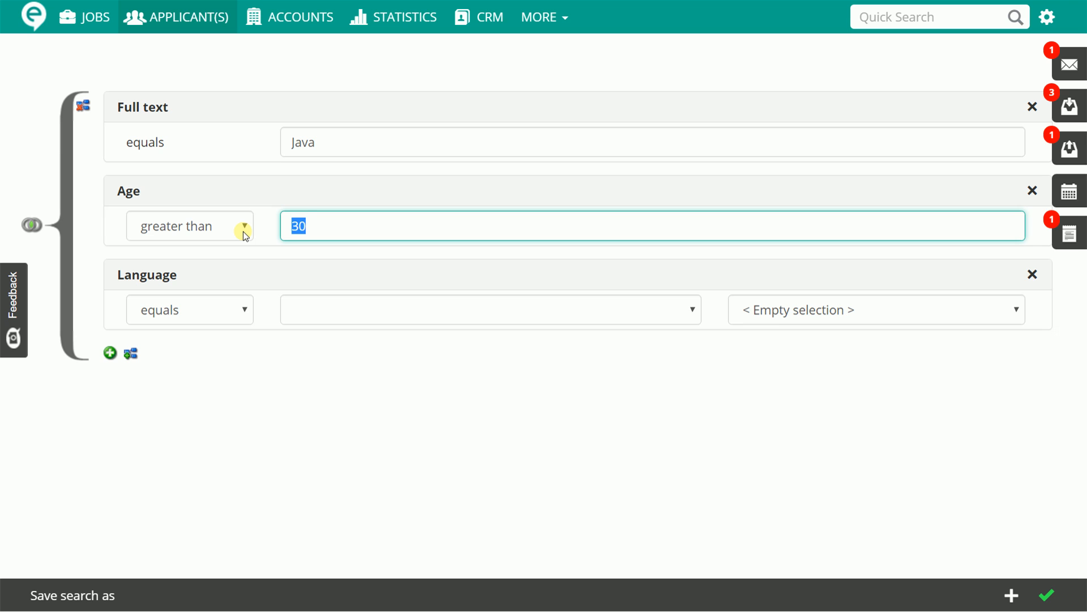
text(20)
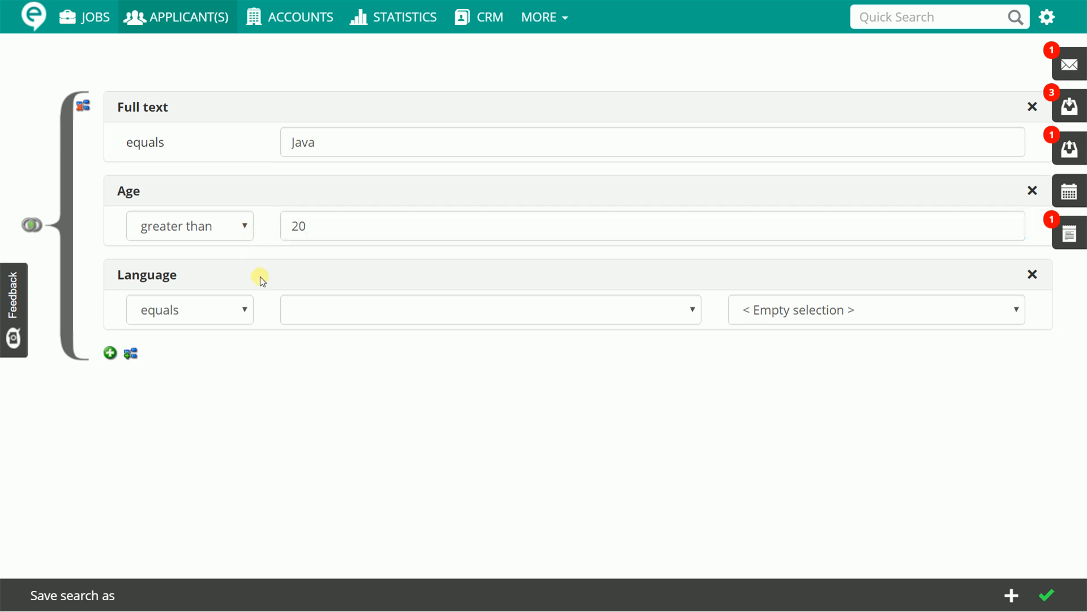
Set the Language criterion to greater than, with Chinese as the language and Basic level as the proficiency
click(243, 310)
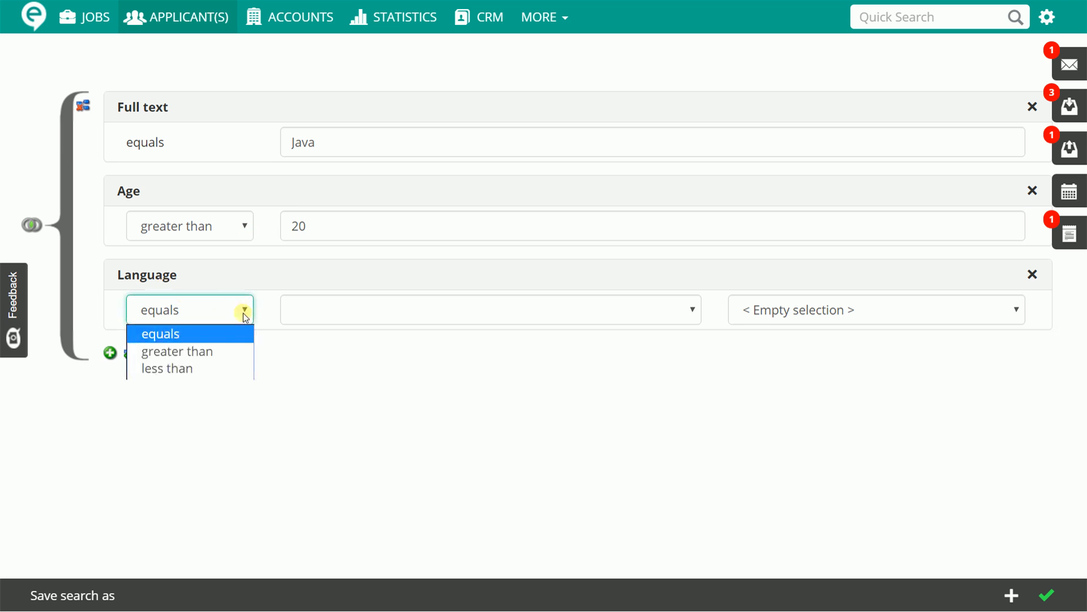
click(215, 351)
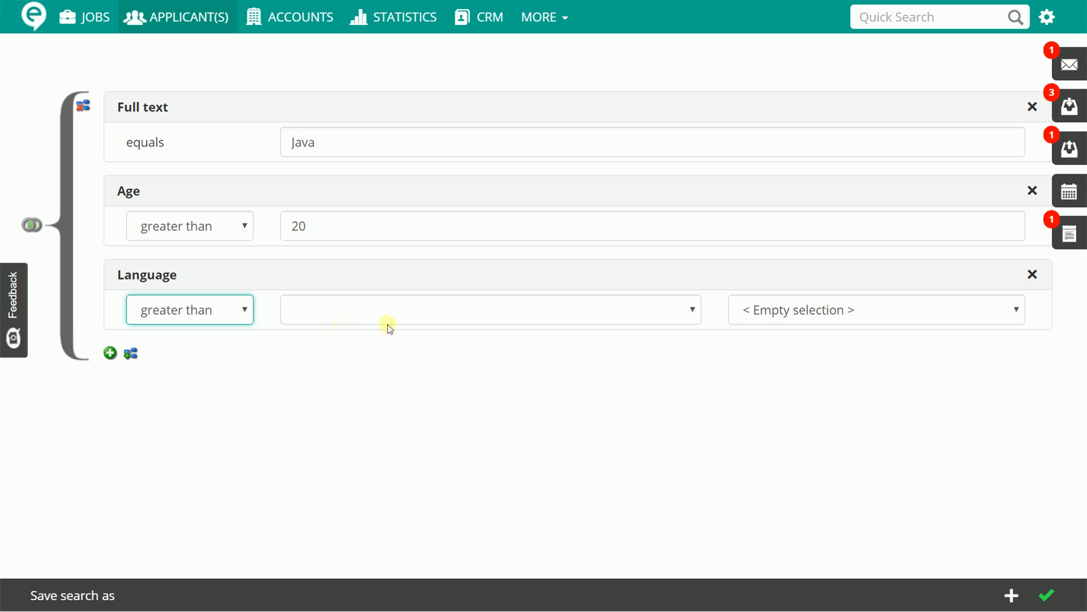
click(422, 311)
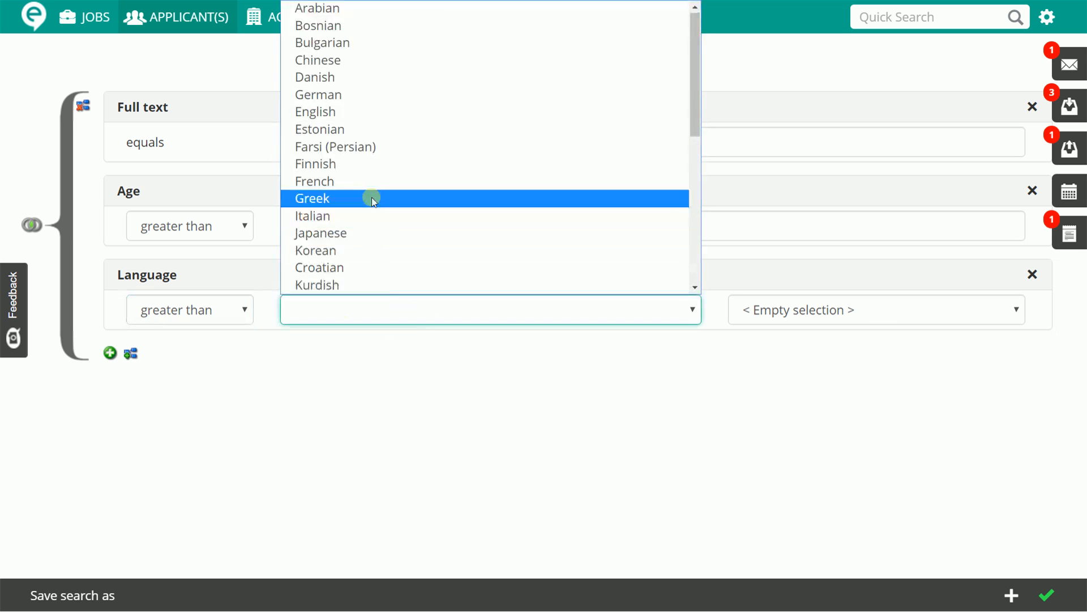
click(335, 60)
click(788, 316)
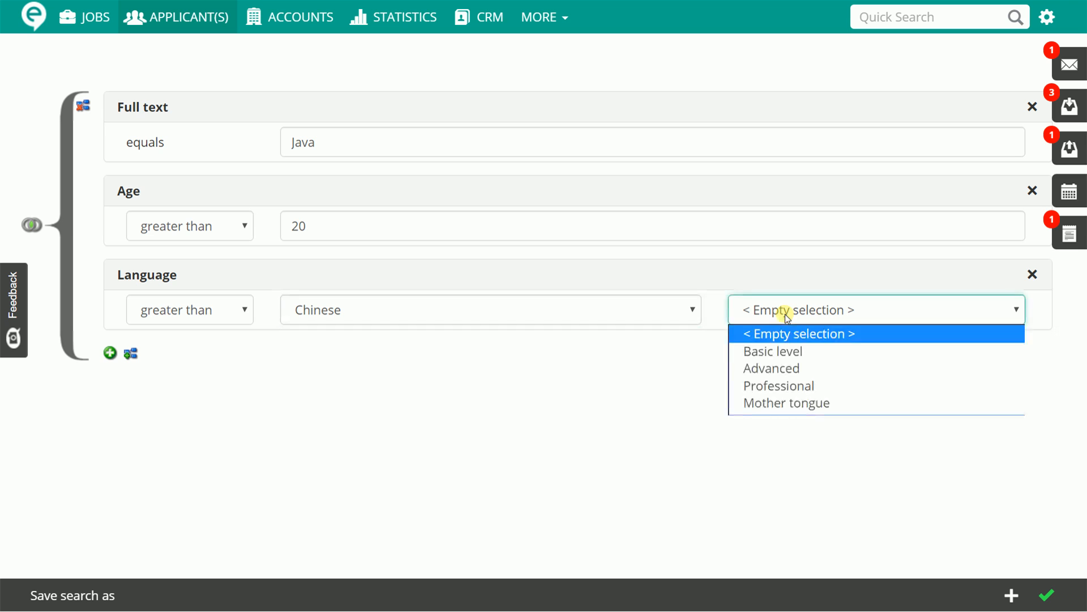
click(787, 356)
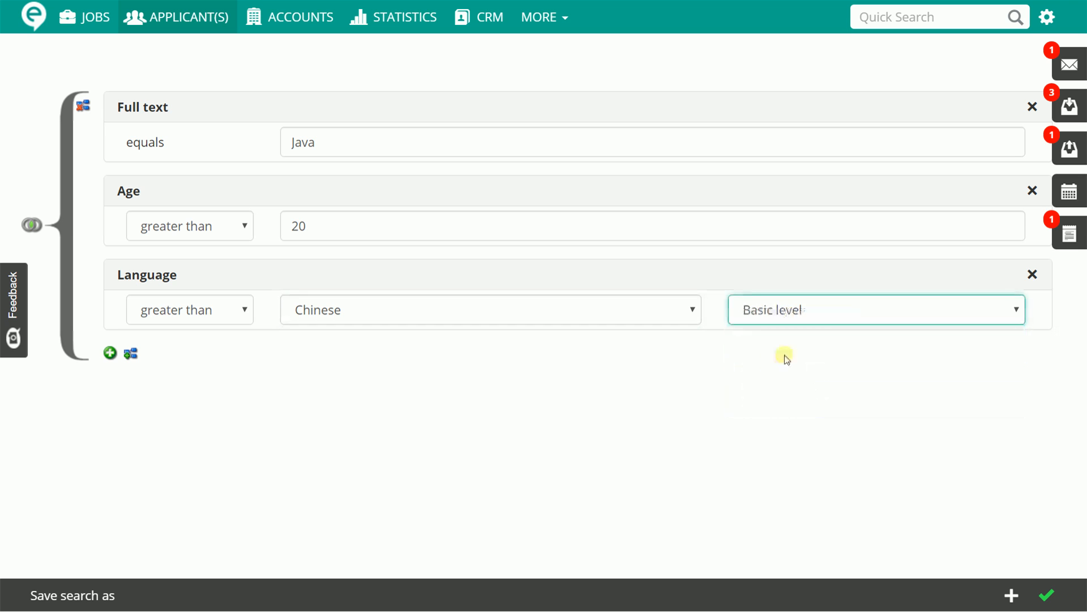
click(655, 432)
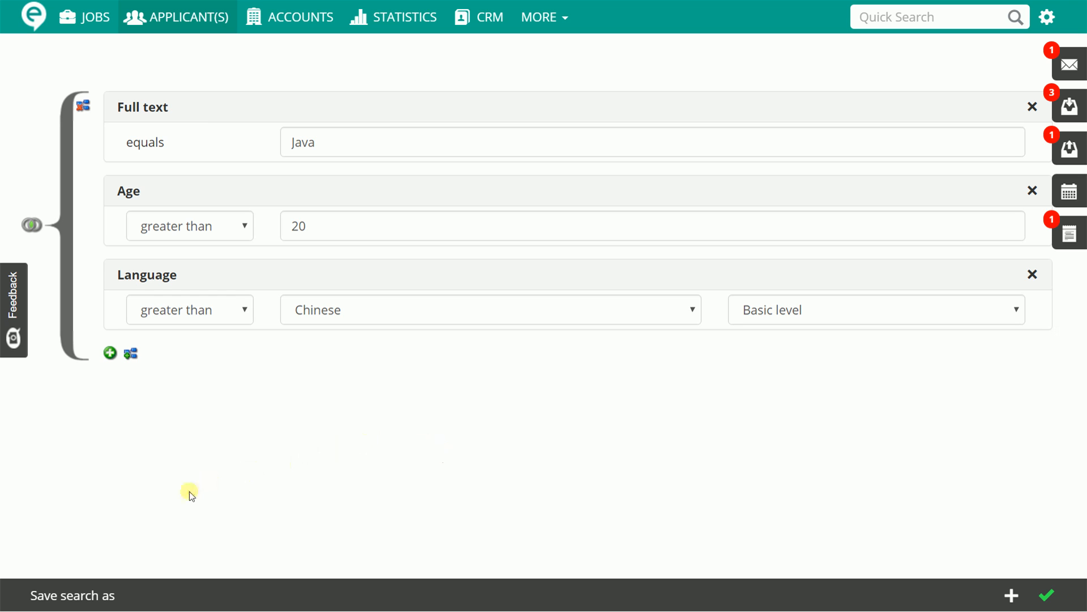
Start saving the search as a new one and name it "My search"
click(73, 599)
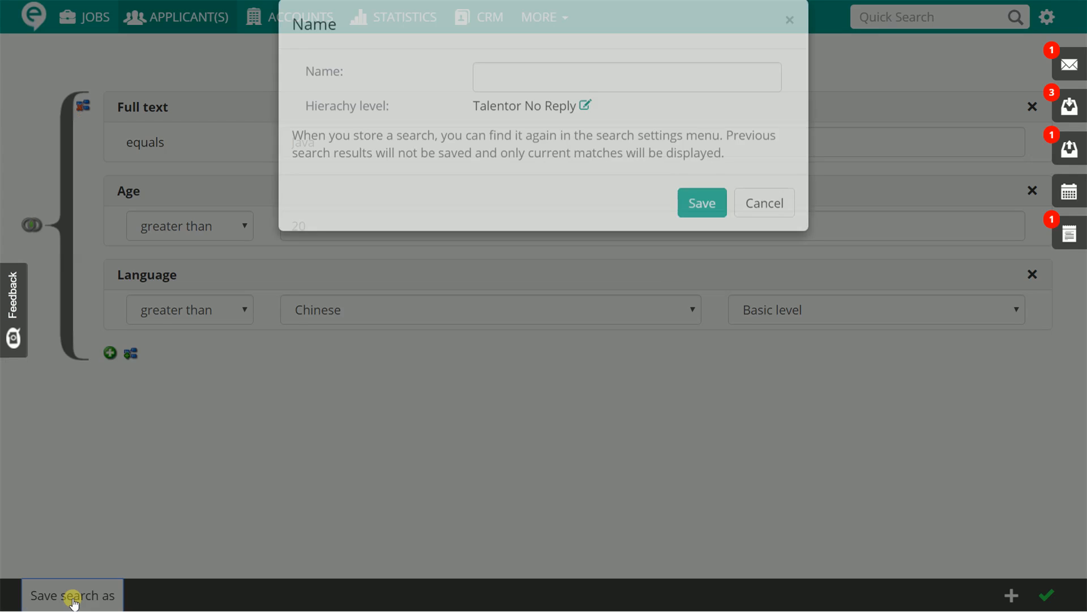
click(626, 109)
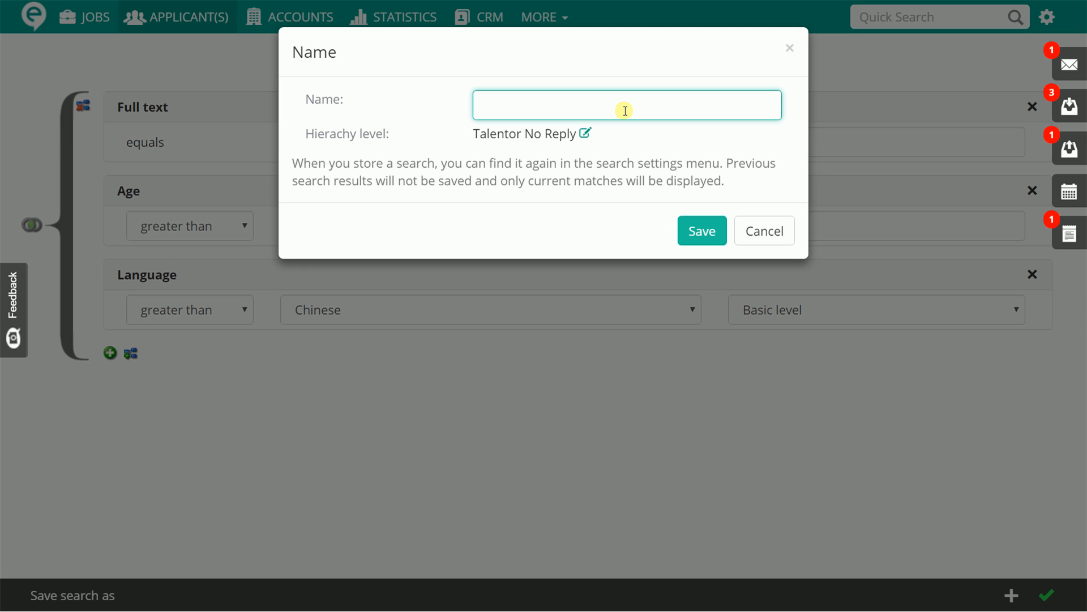
text(My)
text(seat)
text(rch)
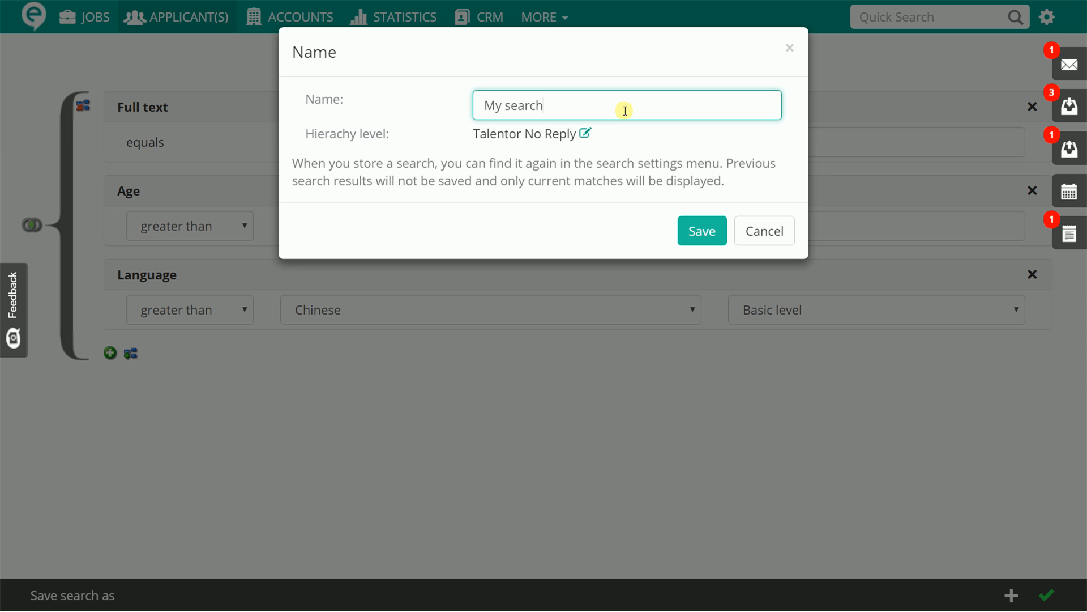
Review the available hierarchy levels, keep Talentor No Reply selected, and save the search
click(586, 136)
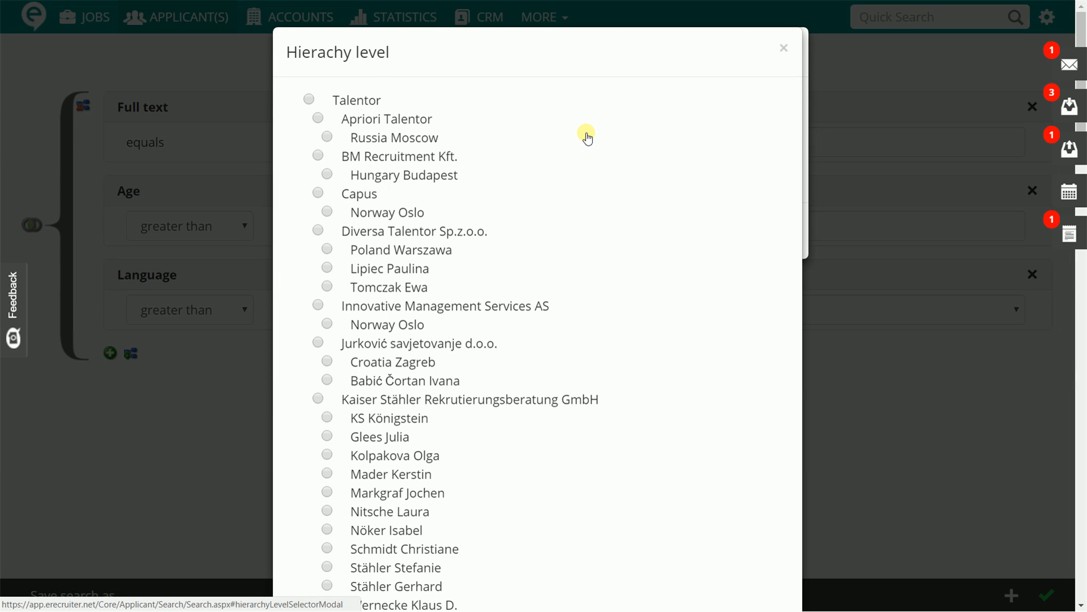
scroll(584, 227, down, 10)
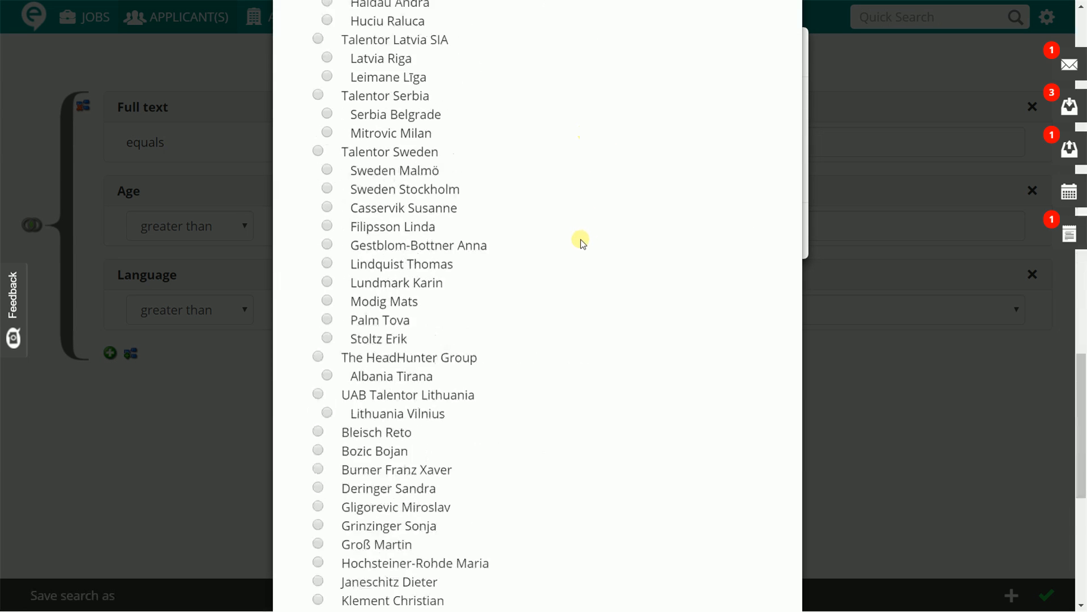
scroll(580, 239, down, 8)
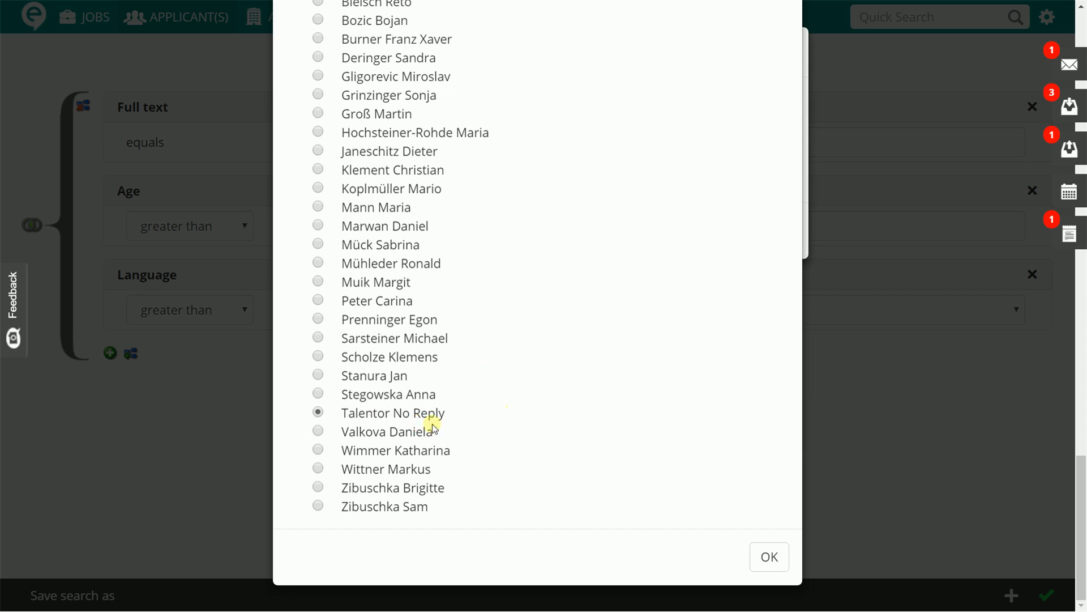
scroll(501, 406, up, 12)
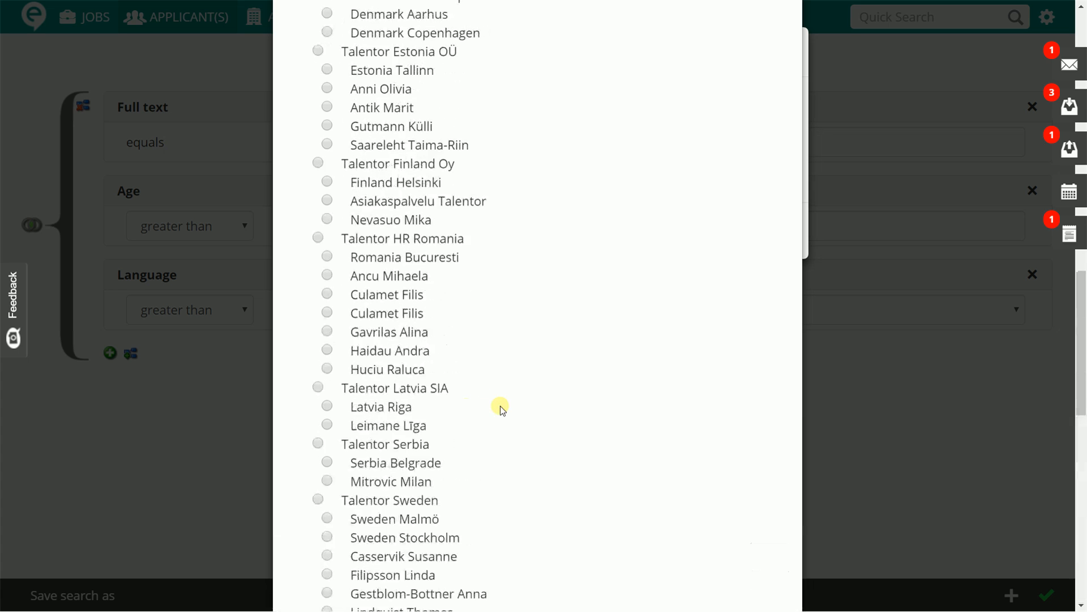
scroll(623, 481, down, 13)
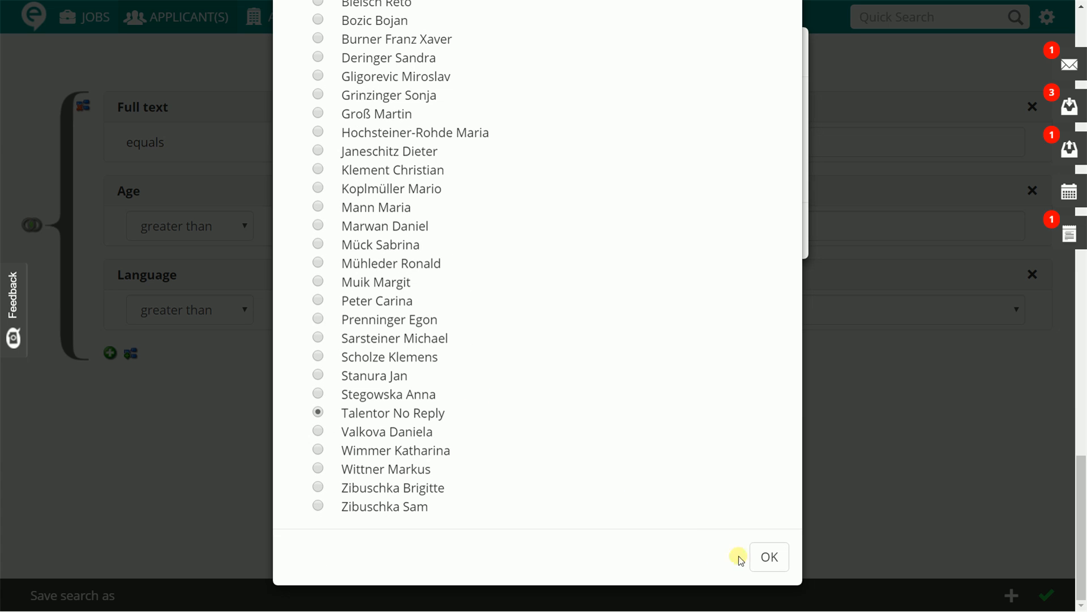
click(759, 560)
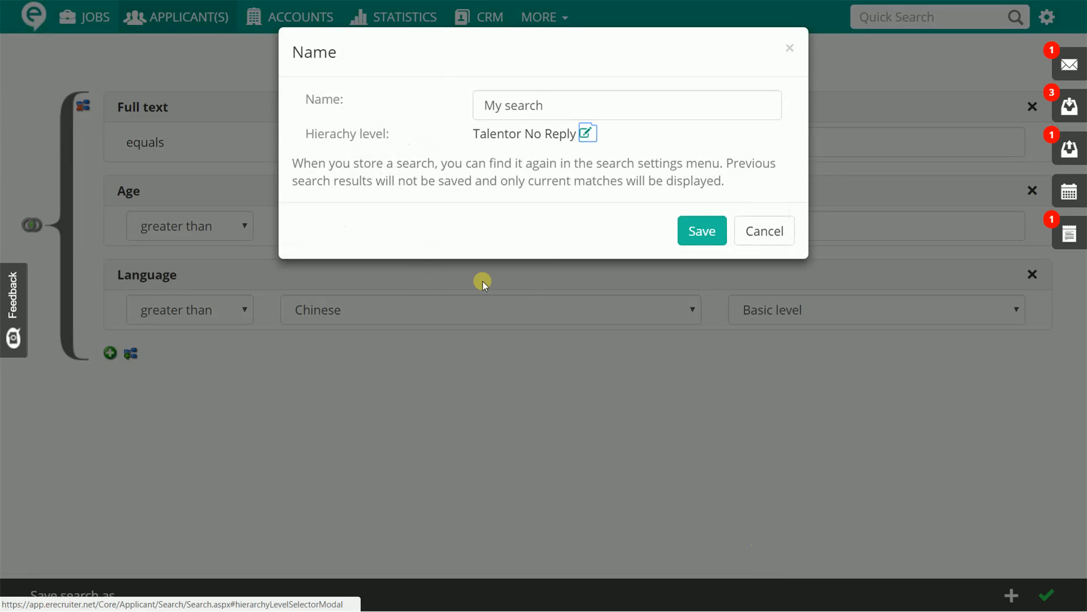
click(703, 237)
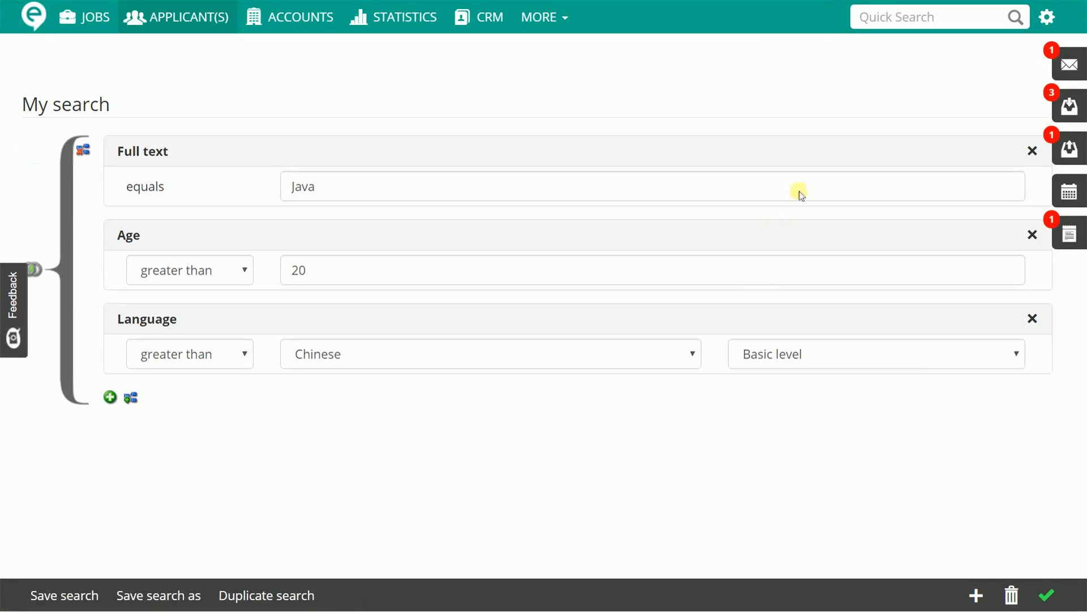
View the list of saved applicant searches and close it again
click(899, 19)
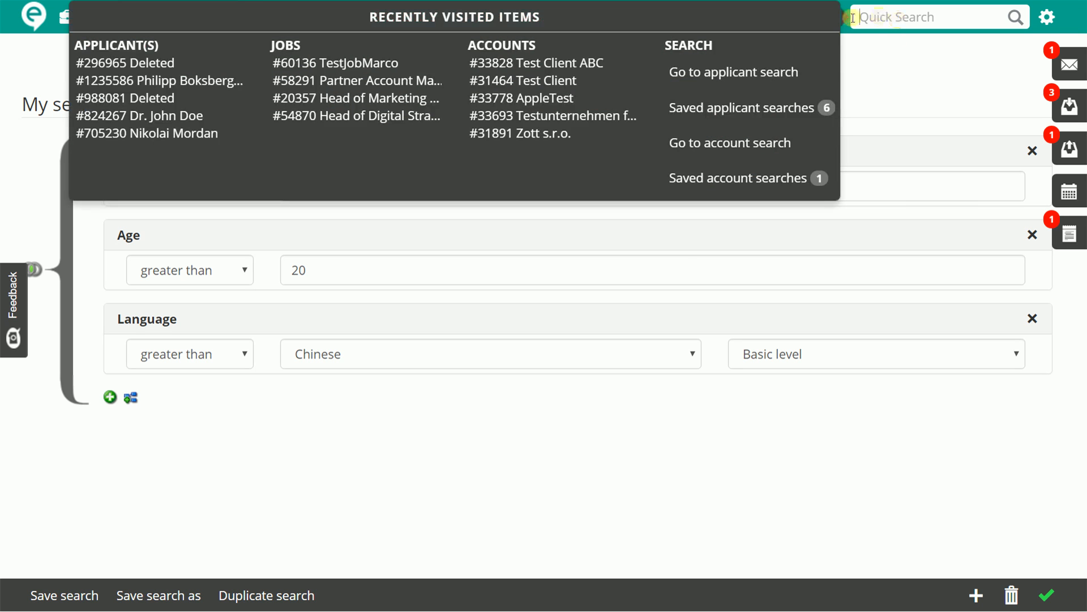
click(735, 109)
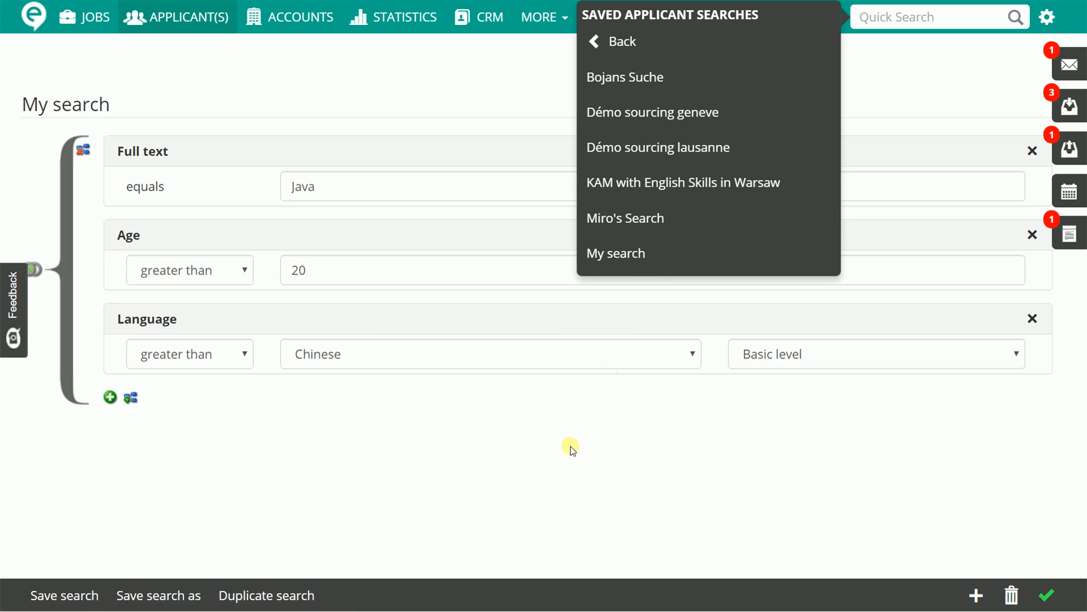
click(931, 82)
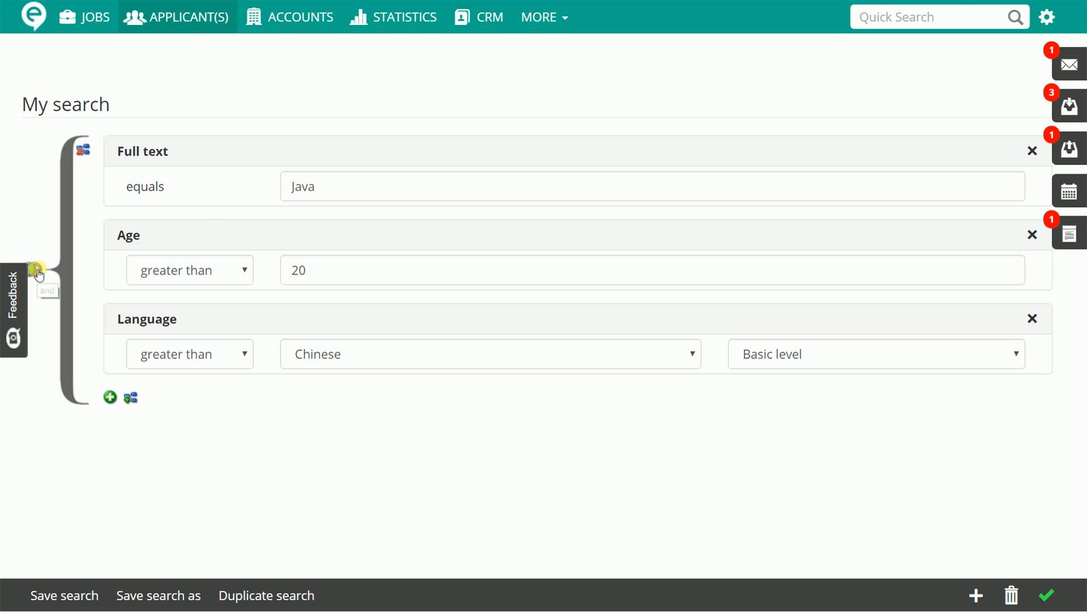
Try the or and not operators on the main criteria group, then return it to and
key(ctrl+minus)
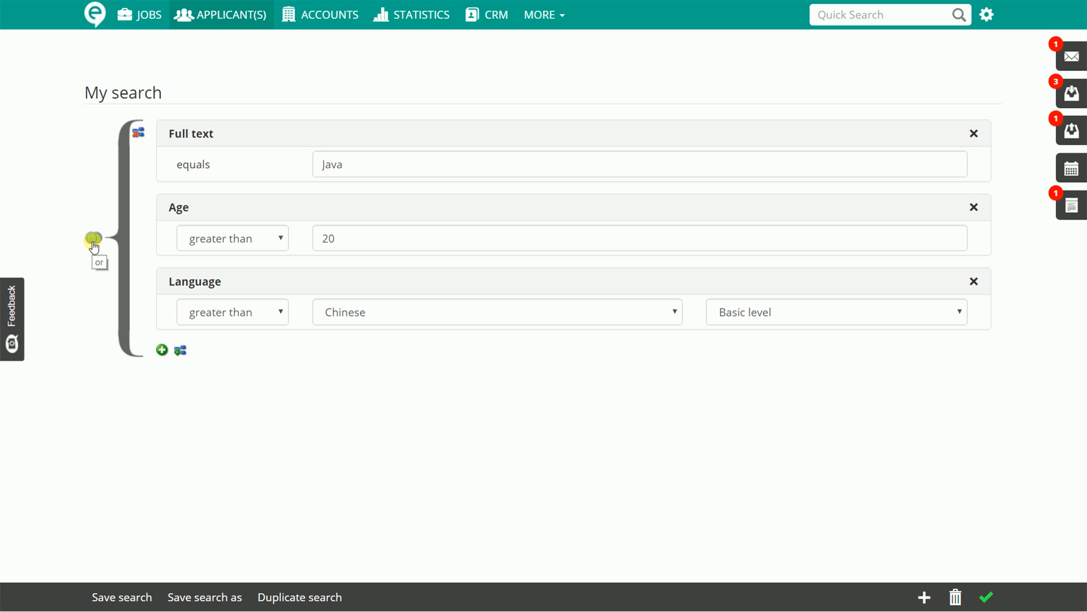
drag(175, 134, 224, 172)
drag(177, 208, 194, 238)
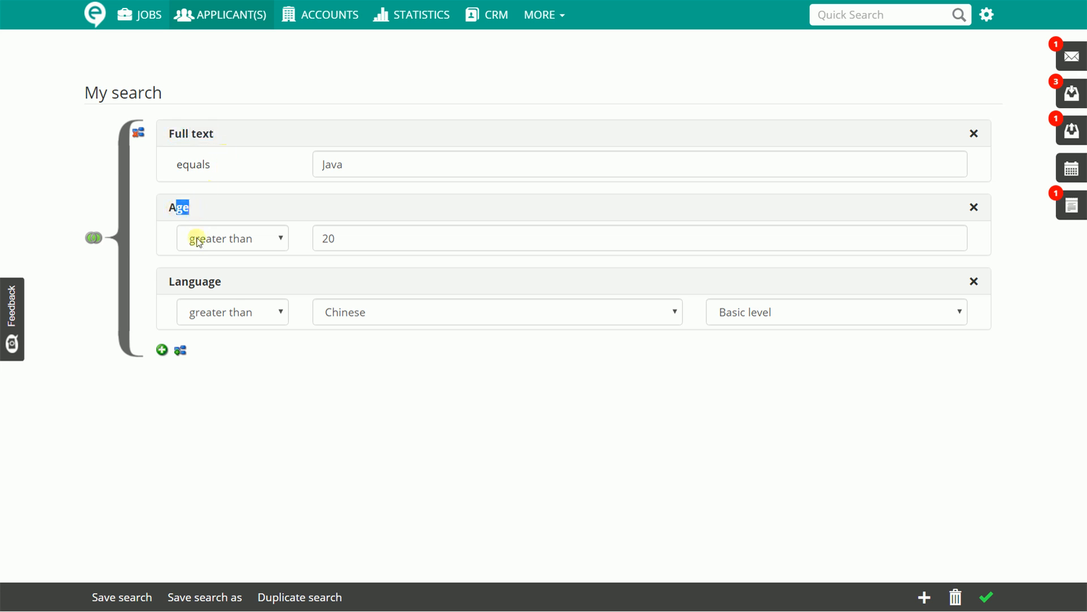
drag(175, 282, 232, 285)
click(233, 287)
click(94, 238)
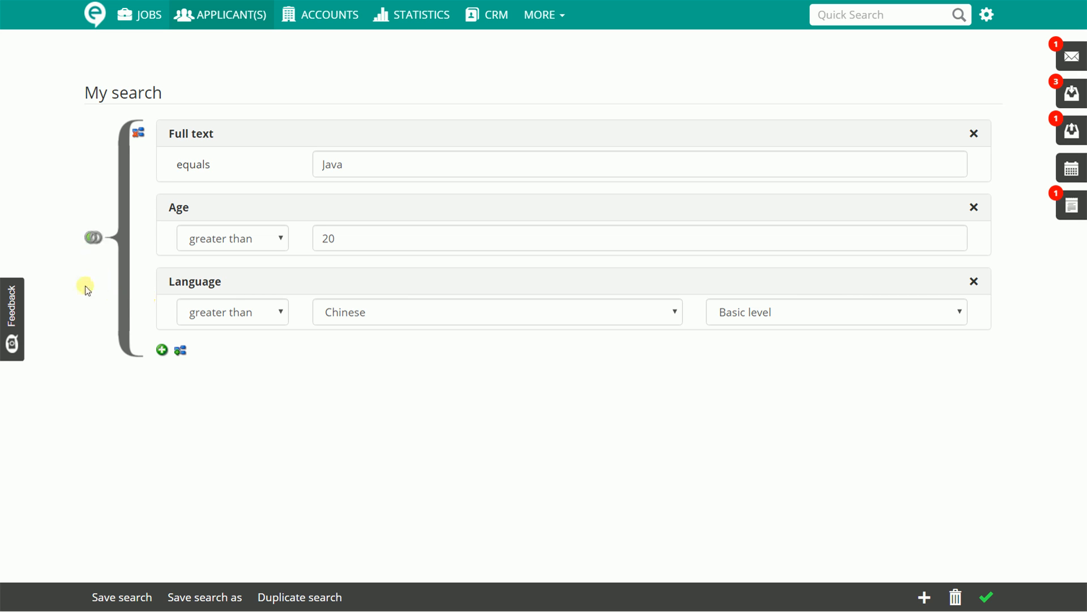
click(94, 248)
Add a nested criteria group below the Language criterion and insert a Salary criterion into it
click(180, 352)
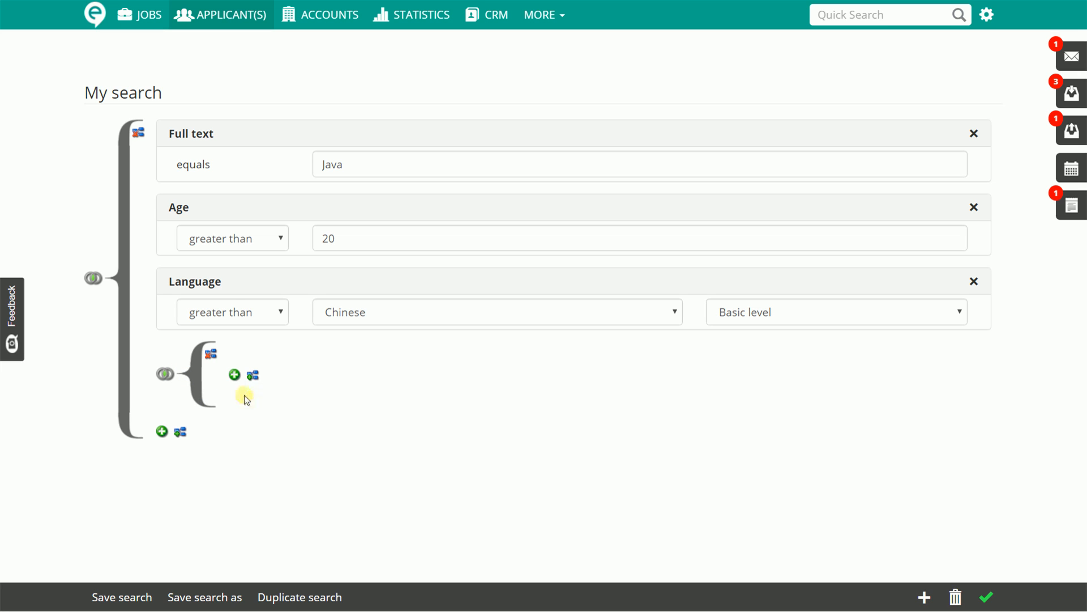
click(234, 375)
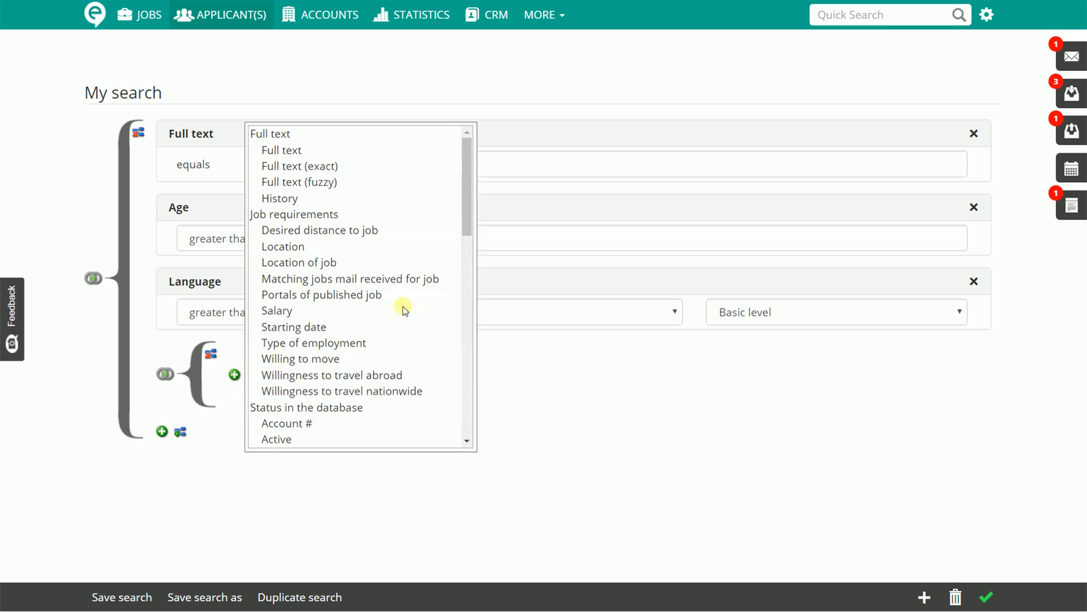
click(280, 311)
click(420, 519)
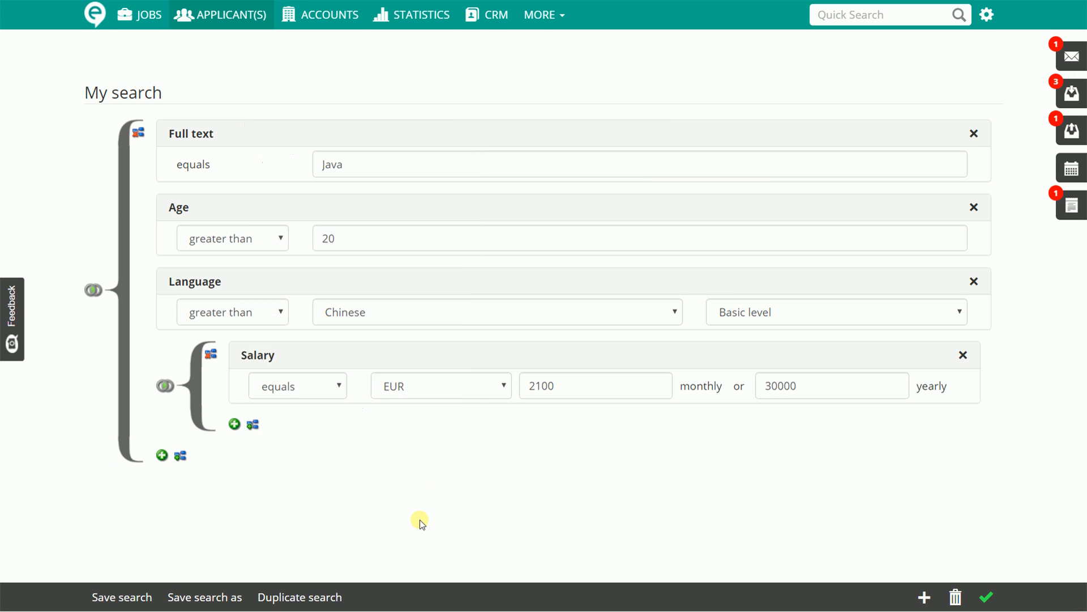
Set the nested group's operator to not and its Salary comparison to greater than
click(338, 385)
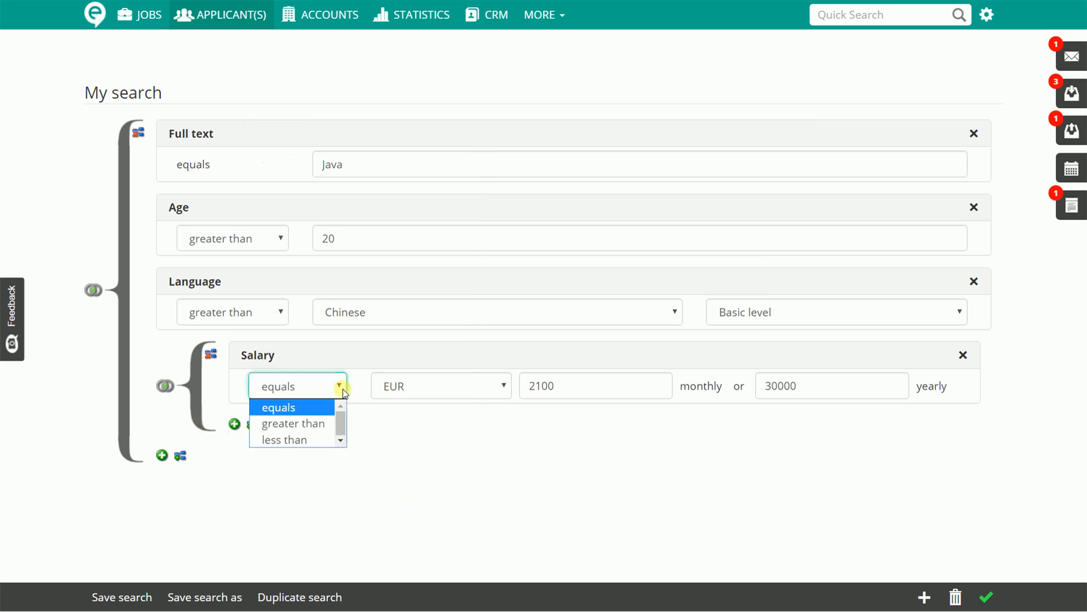
click(165, 401)
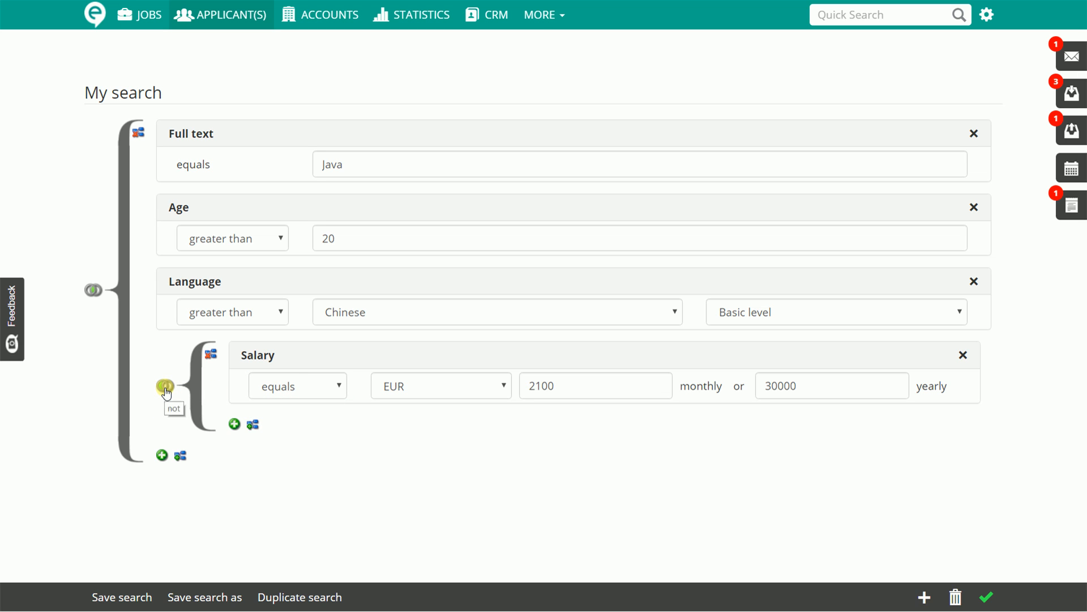
click(286, 386)
click(296, 422)
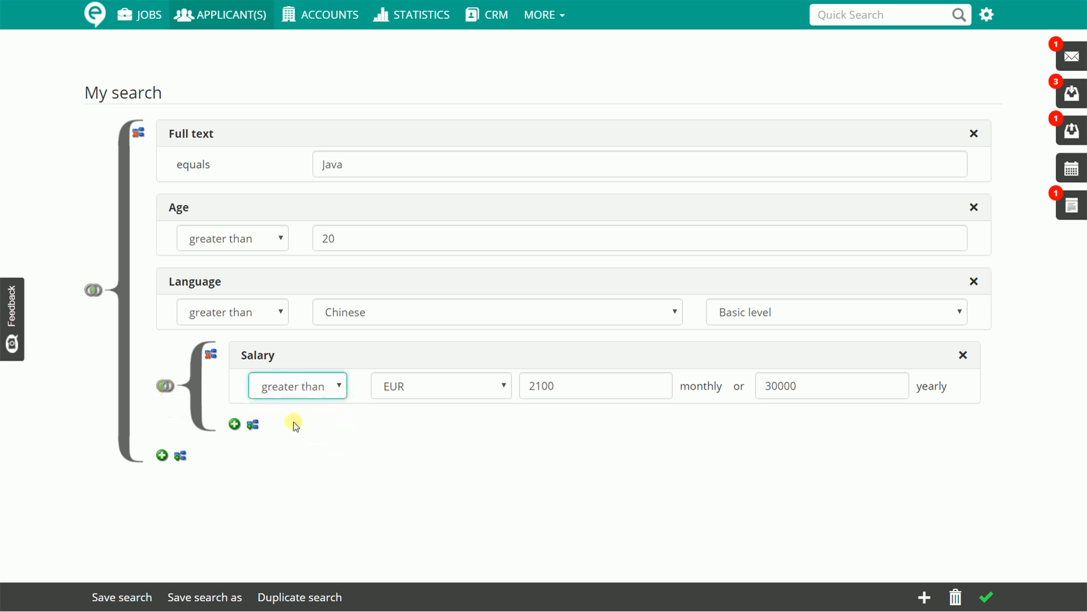
Check the monthly and yearly amounts of the Salary criterion
drag(582, 387, 491, 389)
click(580, 461)
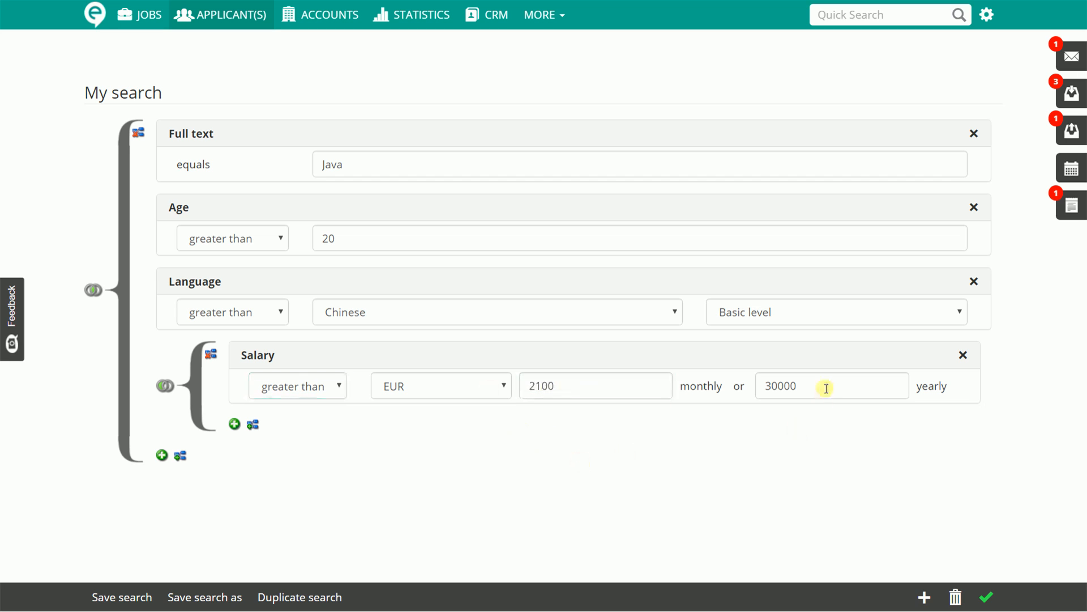
drag(825, 388, 758, 387)
click(756, 450)
Open the list of criteria that can be added to the nested group and look through it
click(235, 426)
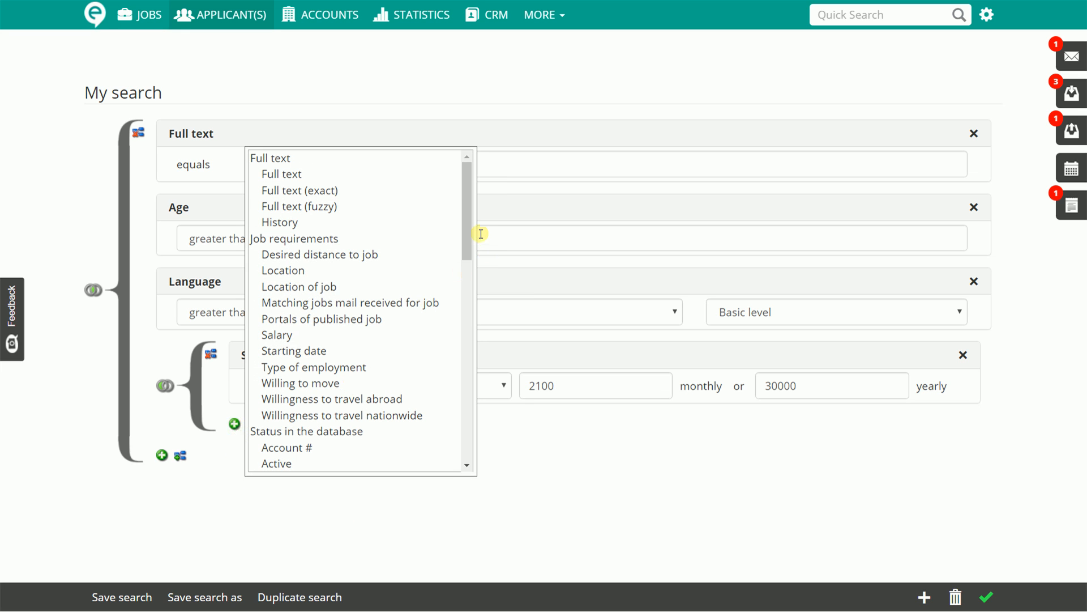
drag(470, 226, 473, 192)
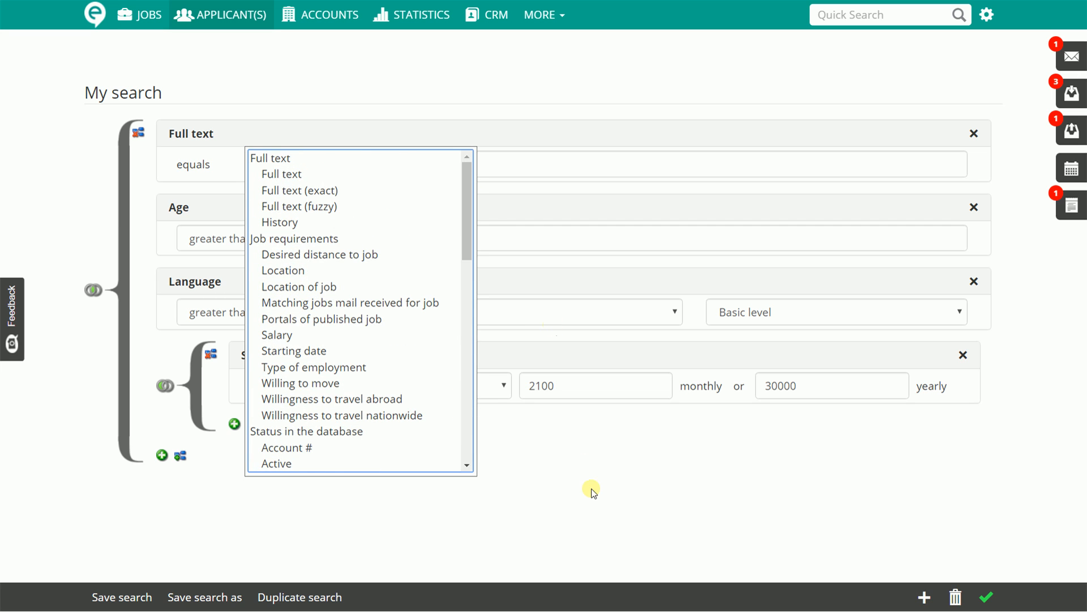